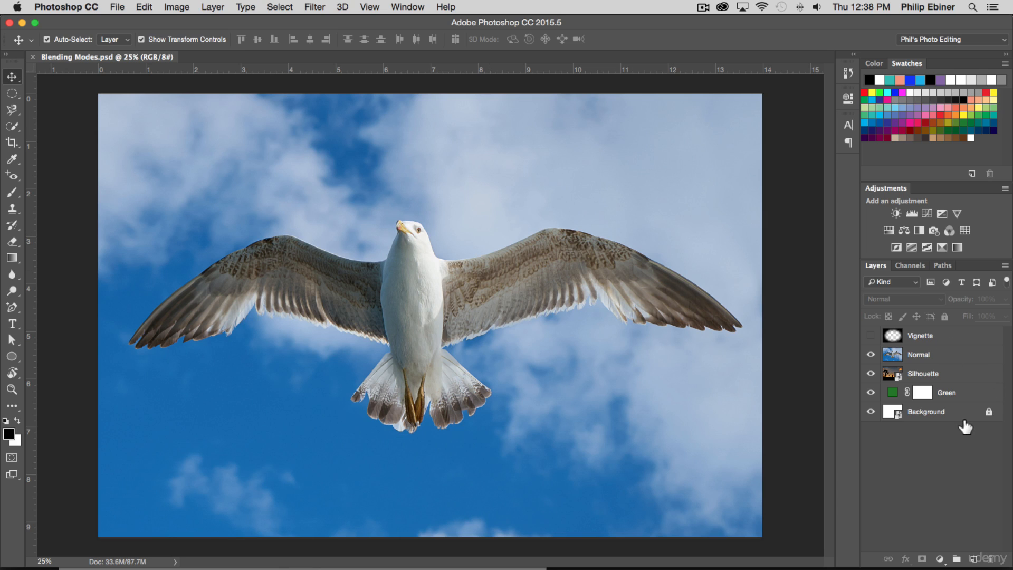
Inspect the layer stack by toggling Vignette and hiding the Normal, Silhouette and Green layers one after another
click(947, 338)
click(870, 336)
click(870, 335)
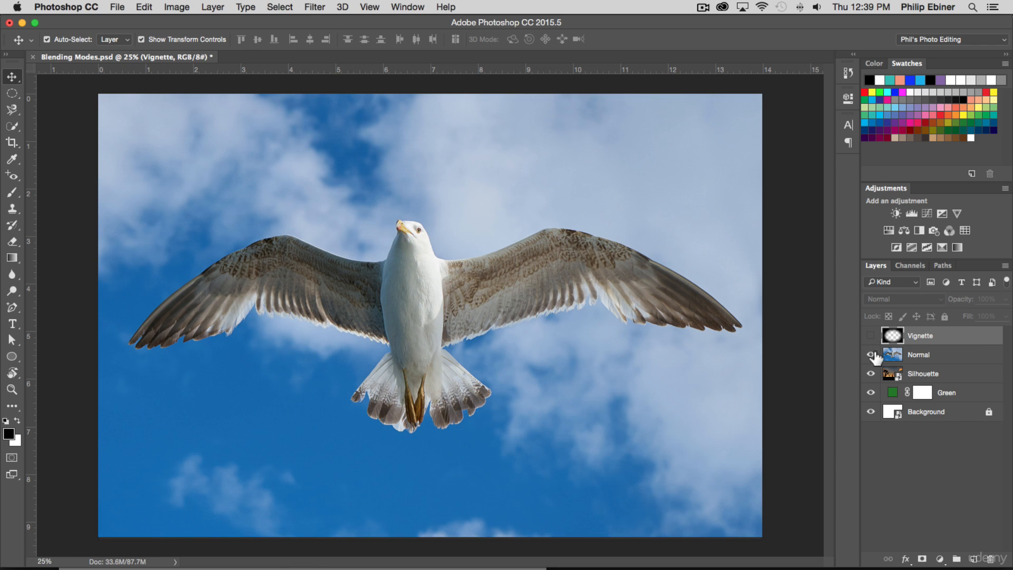
click(891, 361)
click(870, 354)
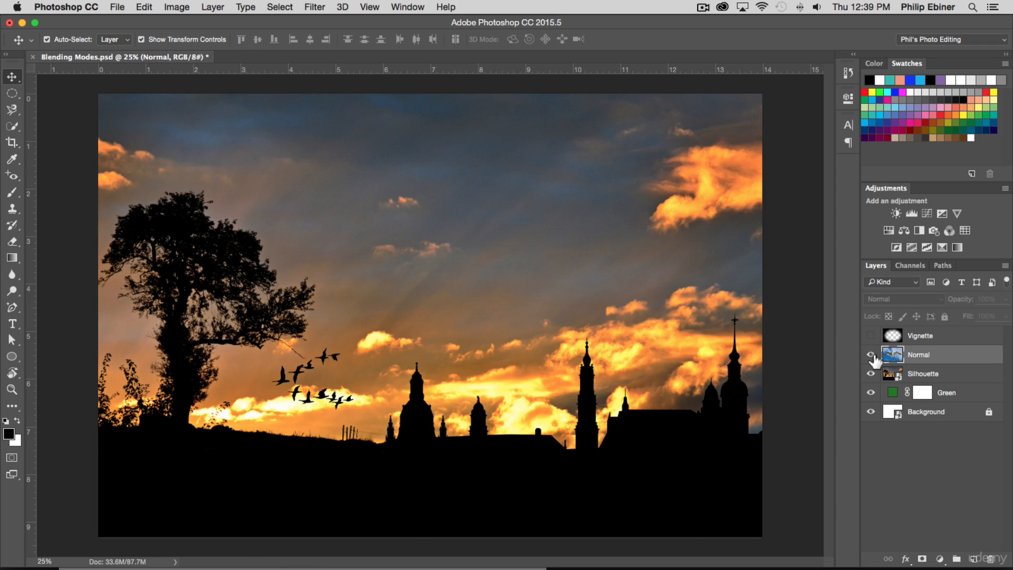
click(870, 355)
click(871, 358)
click(870, 376)
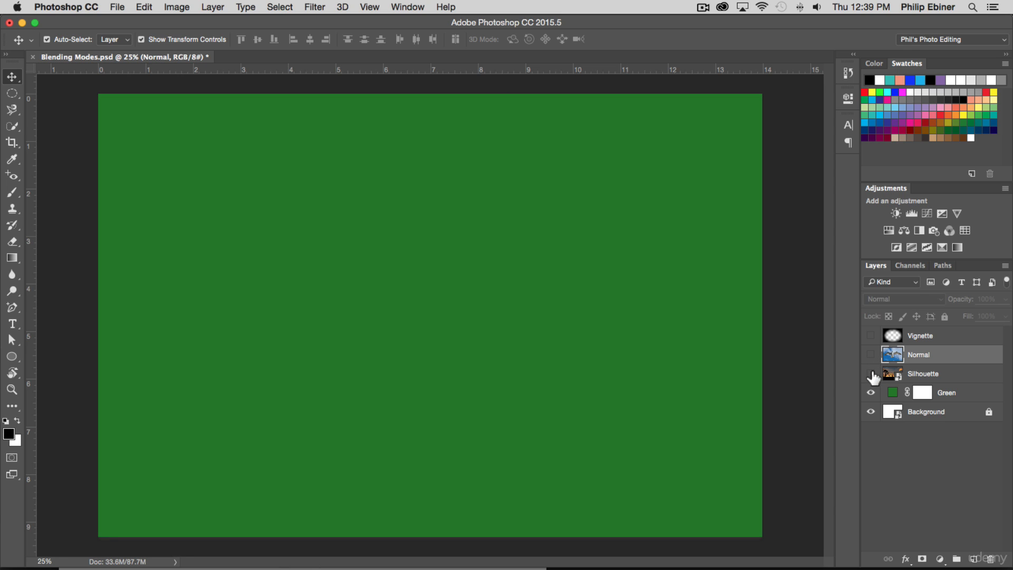
click(871, 394)
Restore the Green, Silhouette and Normal layers' visibility, save the document, and leave Vignette hidden with no layer selected
click(870, 393)
click(870, 373)
click(870, 354)
click(870, 335)
key(super+s)
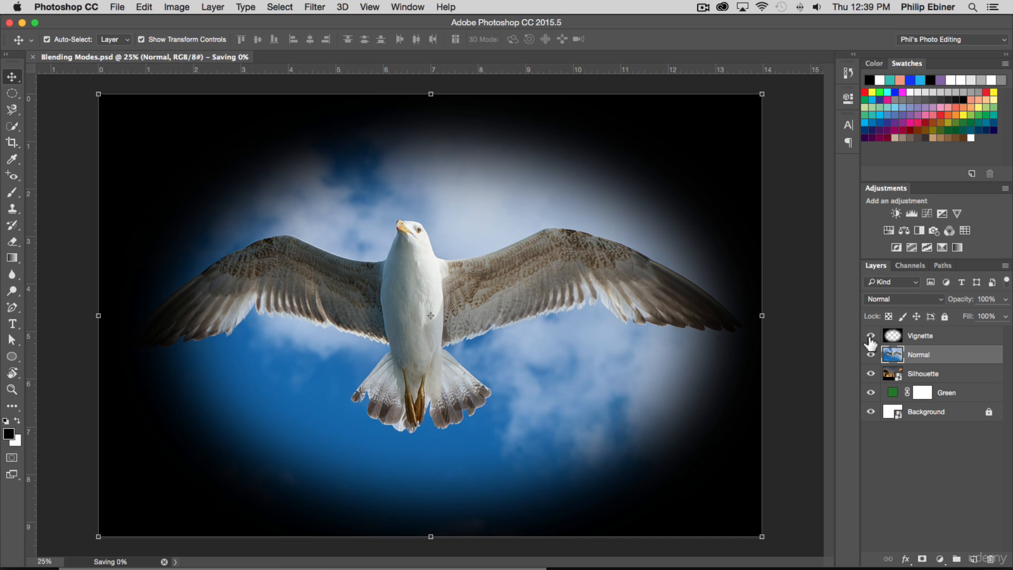
click(871, 336)
click(923, 464)
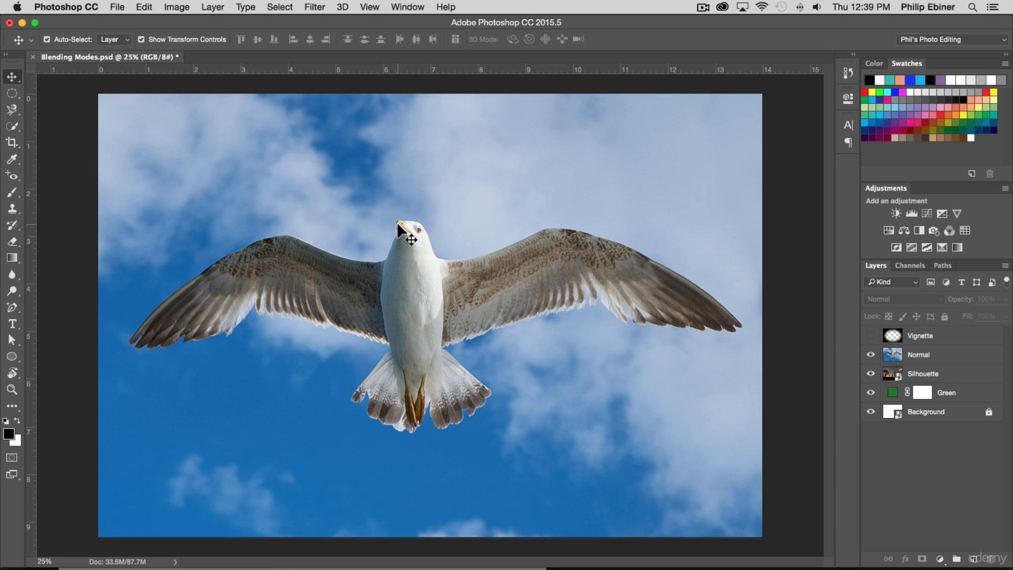
Select the Normal layer and examine the blend modes available for it
click(930, 355)
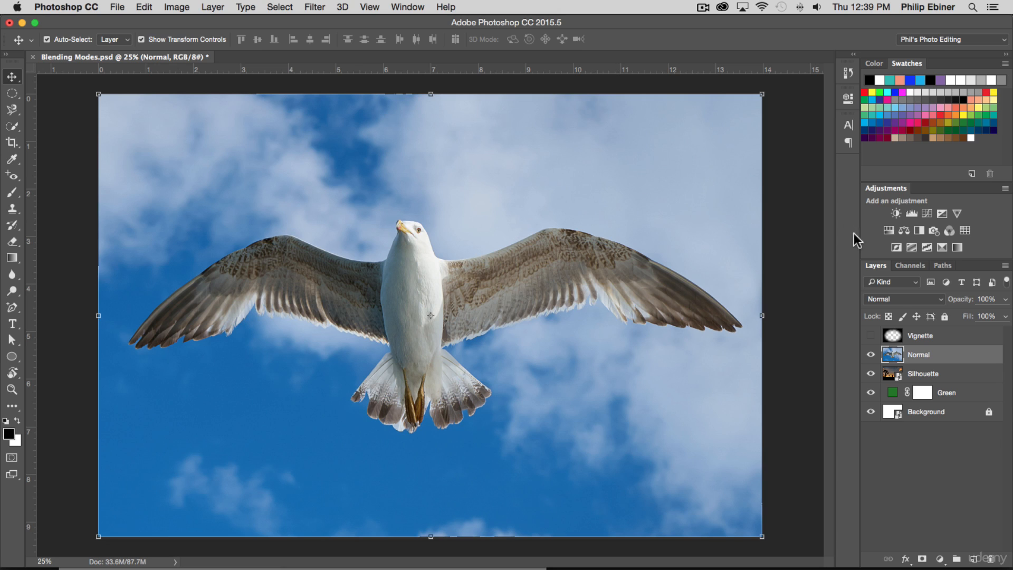
click(896, 296)
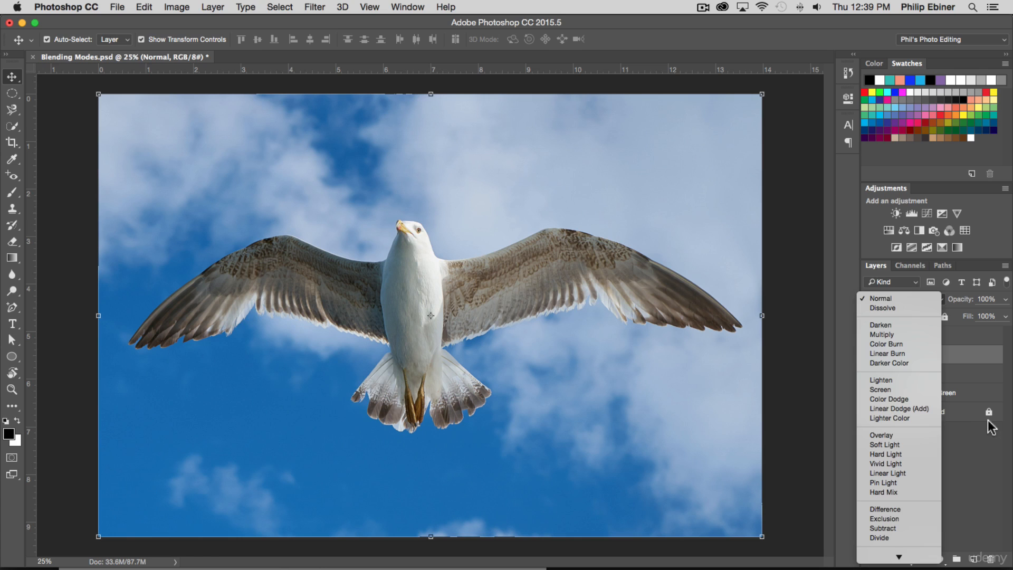
click(989, 455)
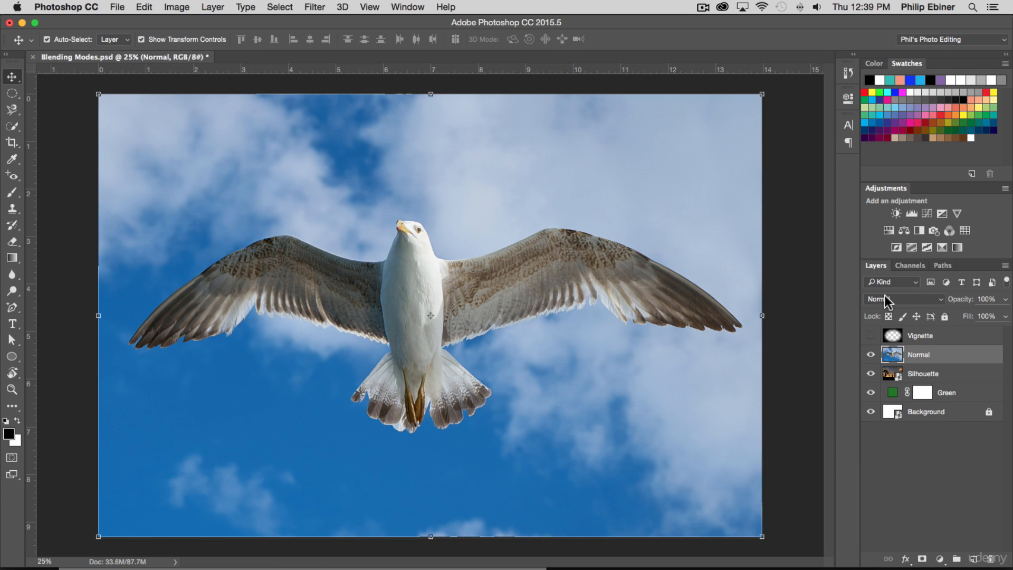
click(913, 299)
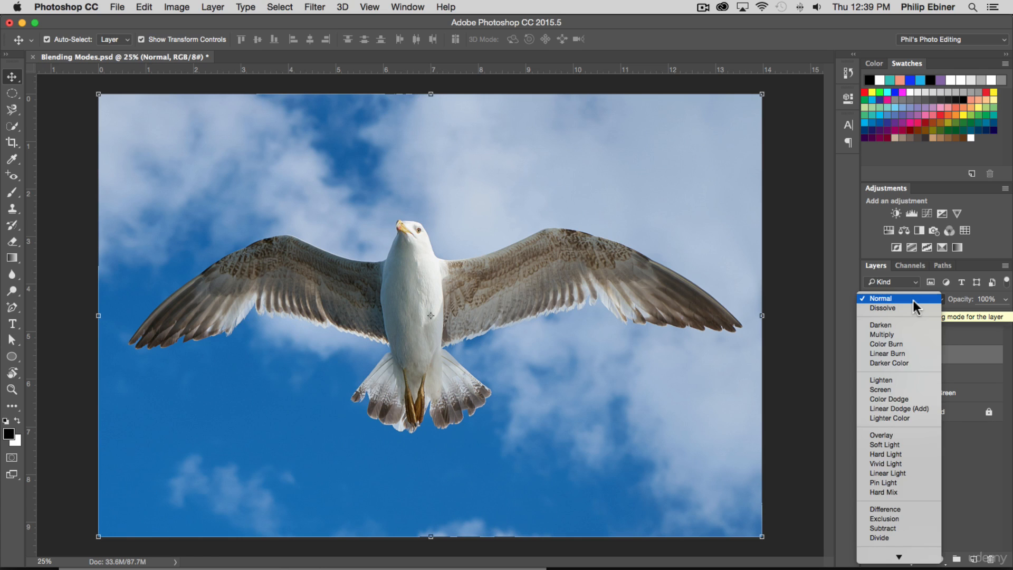
click(986, 453)
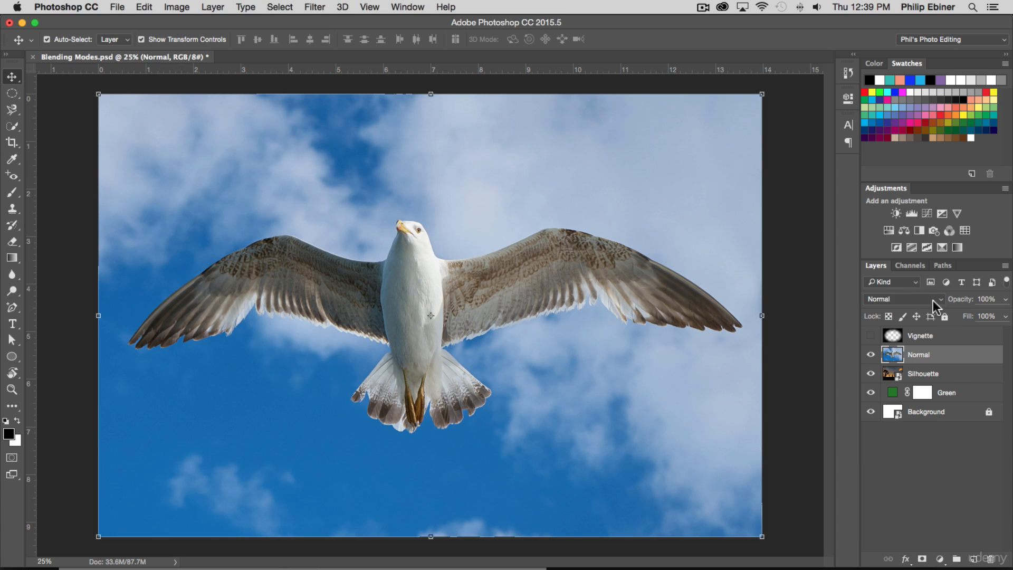
click(906, 302)
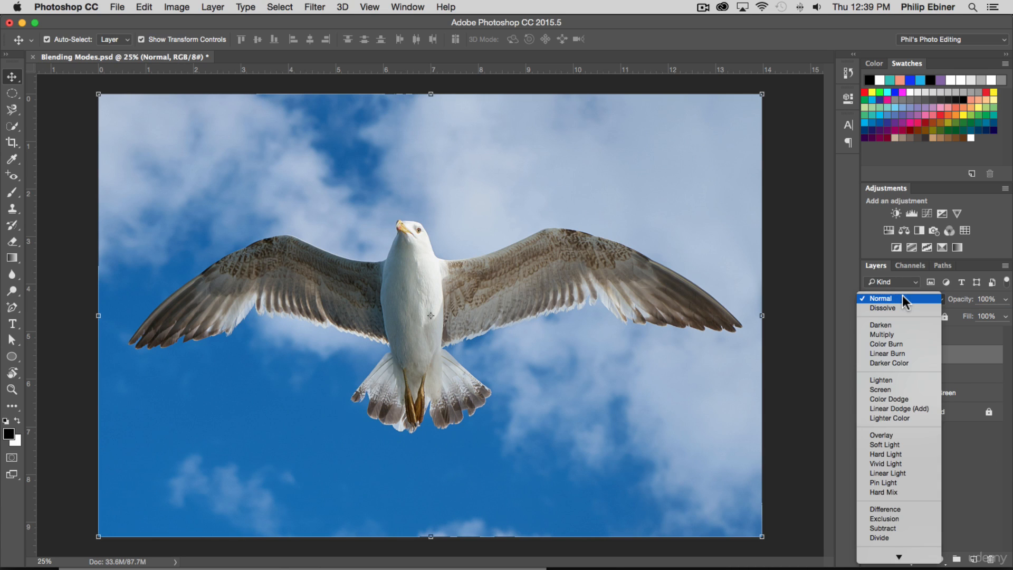
click(955, 298)
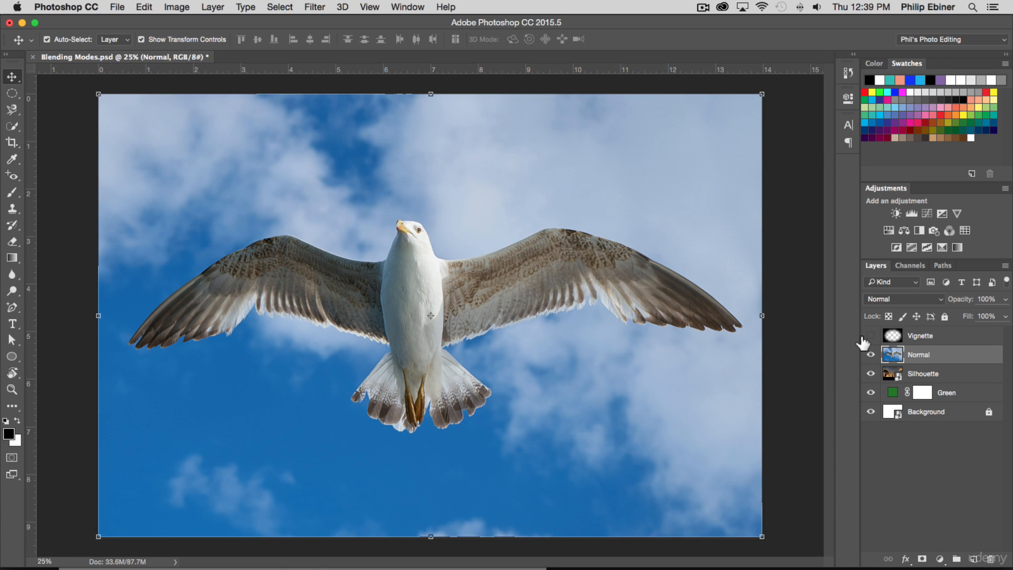
Try Dissolve, Linear Dodge (Add), Pin Light and Subtract among other blend modes on the Normal layer, and return it to Normal
click(886, 299)
click(887, 308)
click(891, 299)
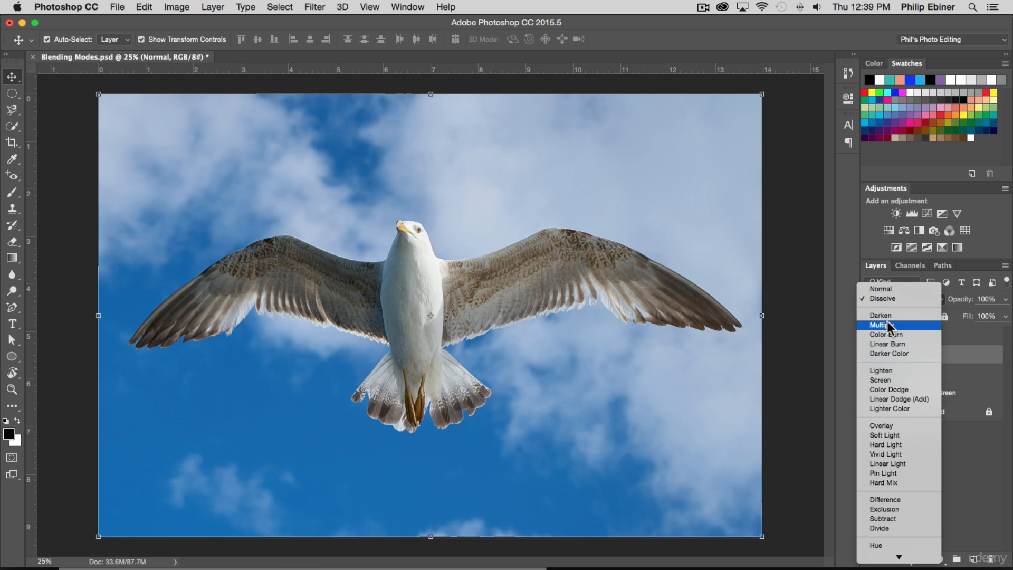
click(889, 334)
click(896, 299)
click(897, 373)
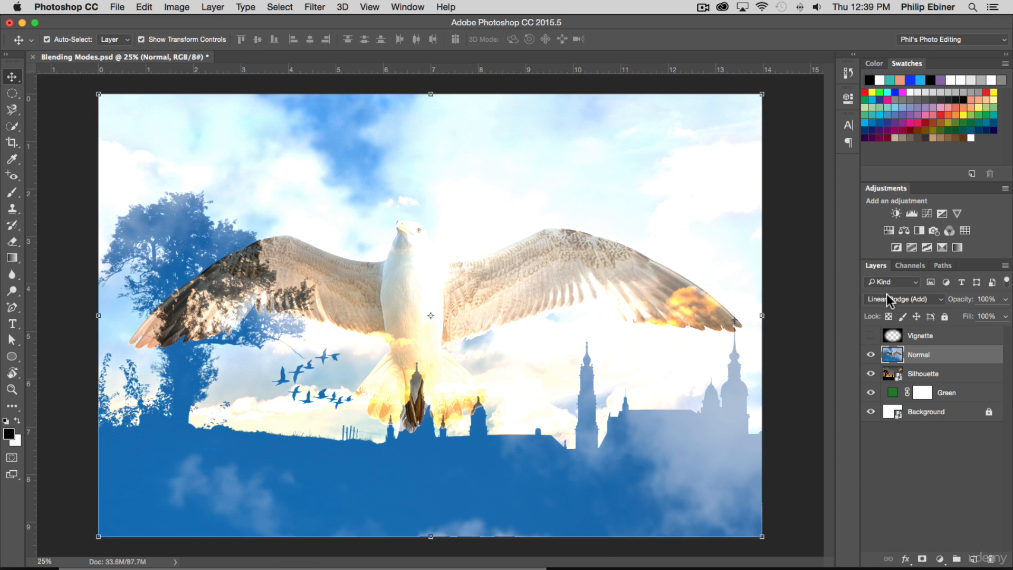
click(888, 300)
click(897, 376)
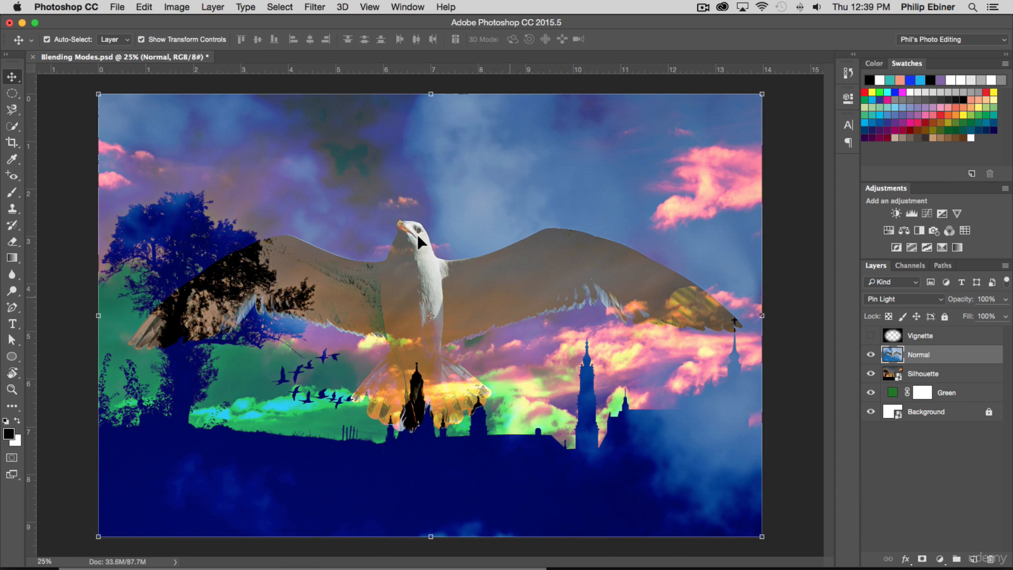
click(890, 299)
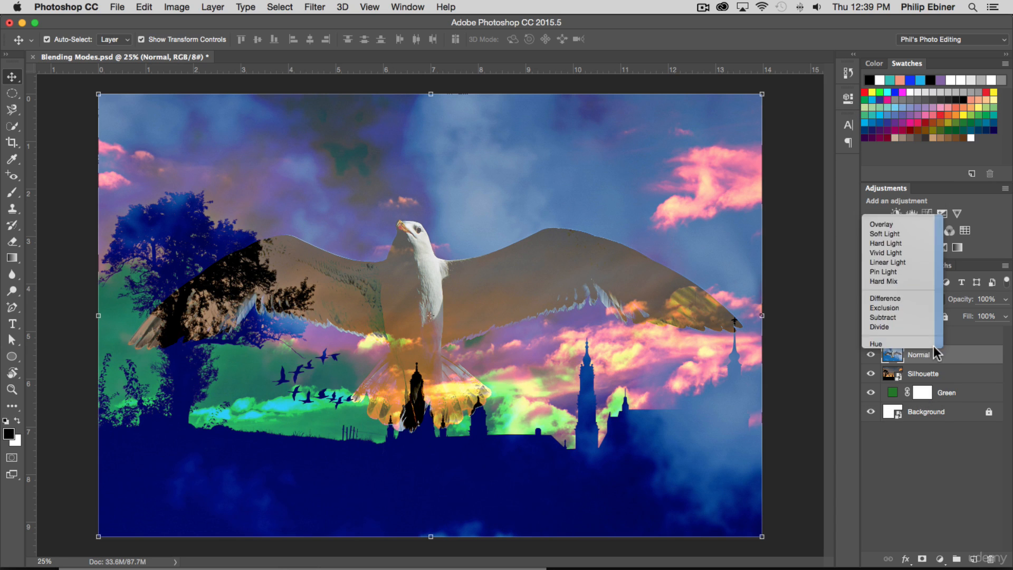
click(882, 317)
click(897, 299)
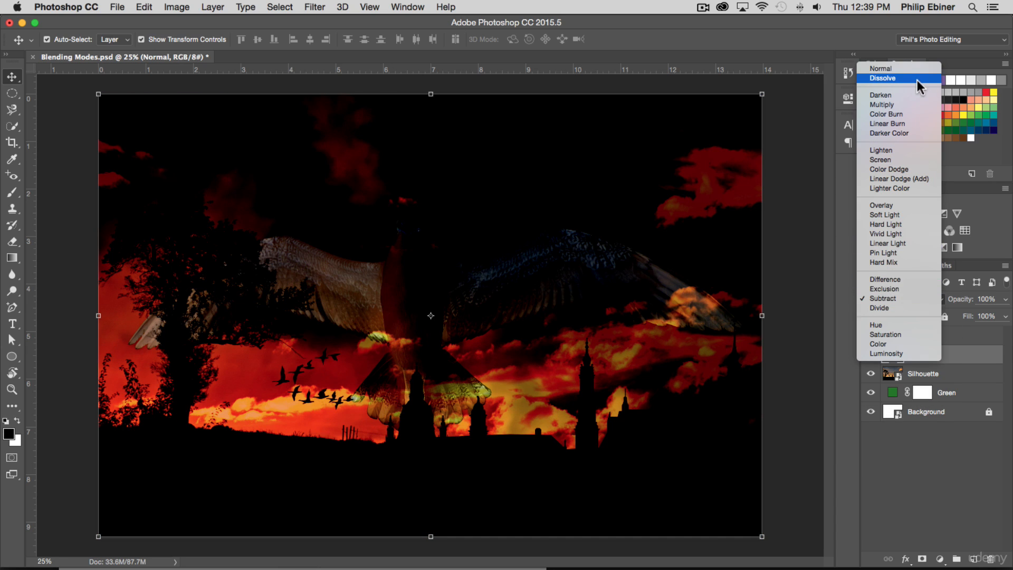
click(902, 69)
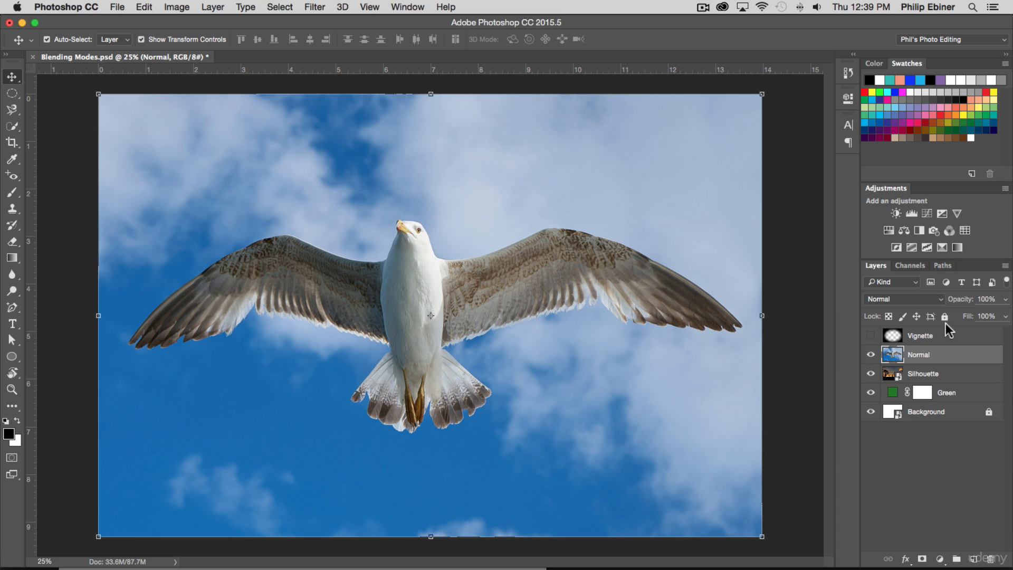
Show the Vignette layer and set its blend mode to Dissolve
click(871, 336)
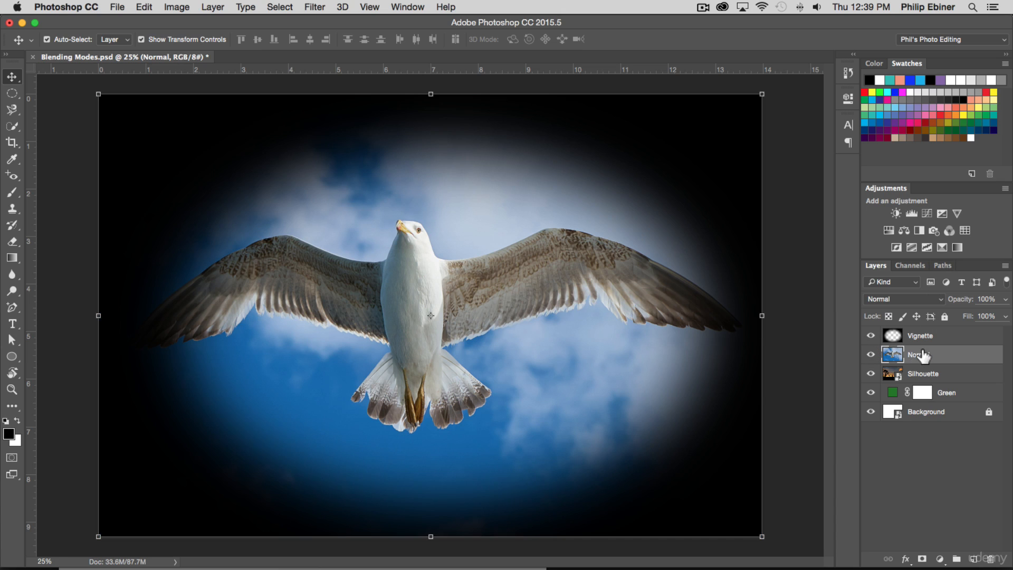
click(930, 337)
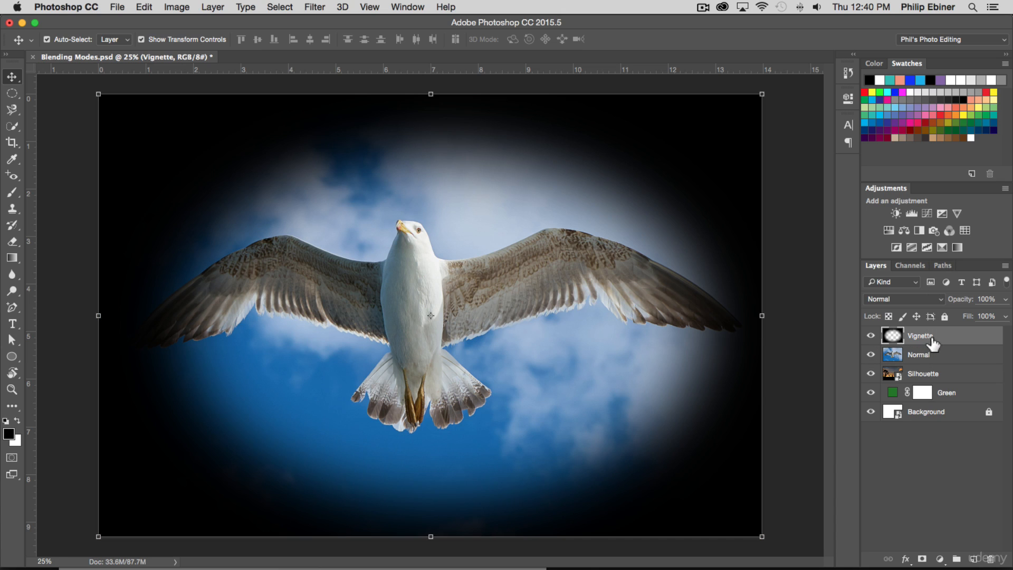
click(906, 301)
click(933, 308)
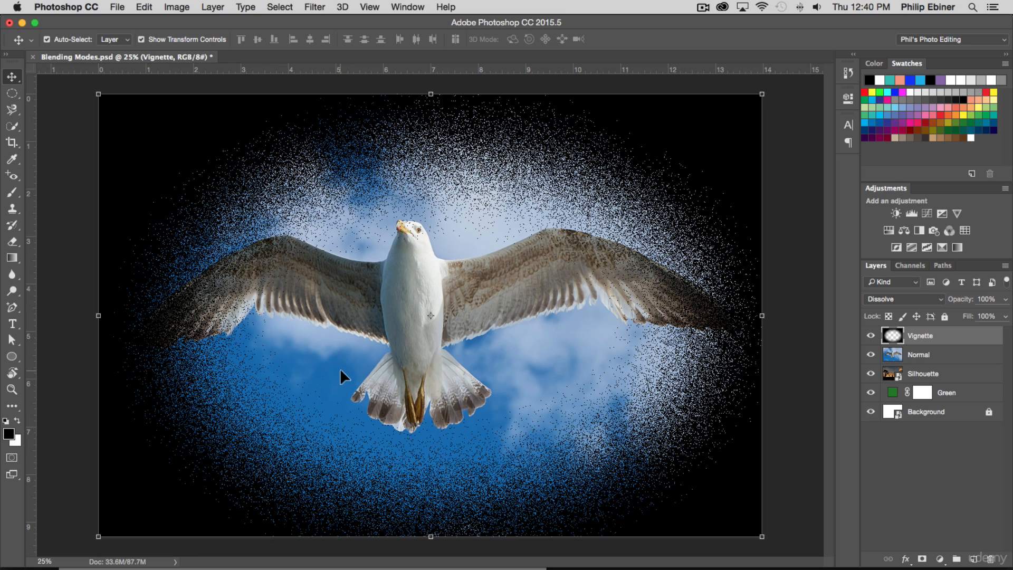
Return the Vignette layer's blend mode to Normal
click(906, 300)
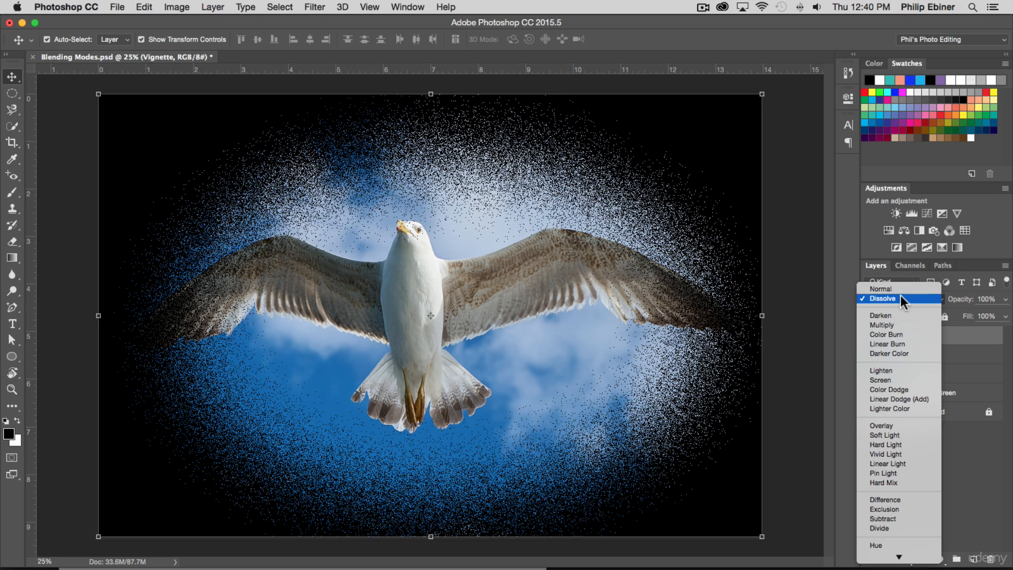
click(897, 291)
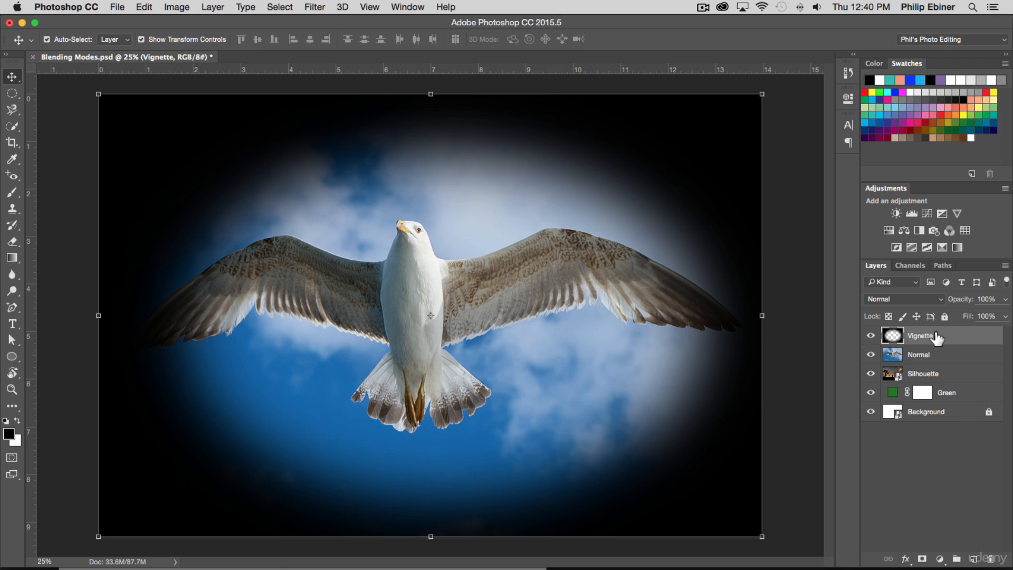
Put the Vignette and Normal layers together in a new group
click(935, 350)
click(937, 341)
shift+click(963, 359)
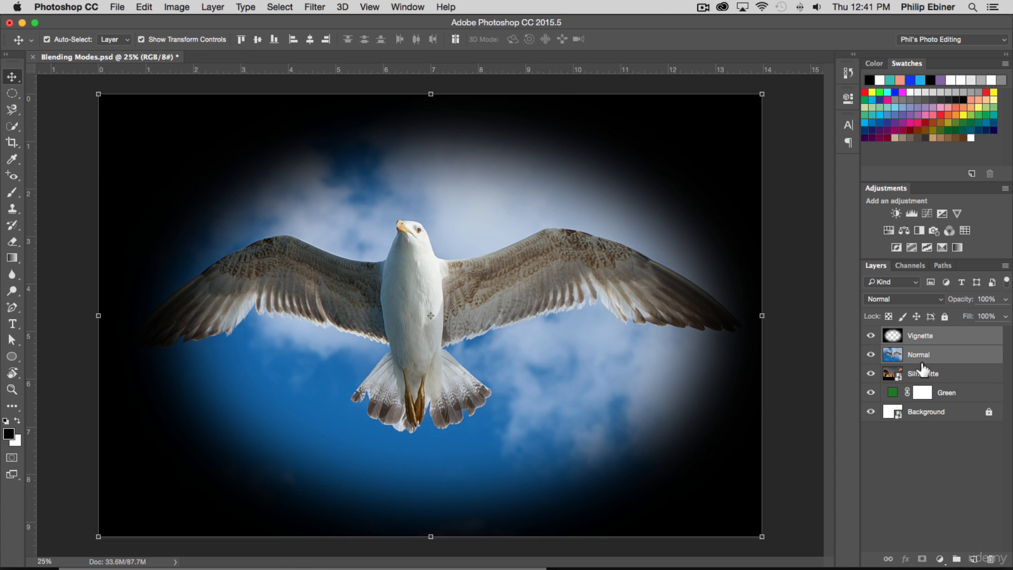
drag(922, 362, 955, 558)
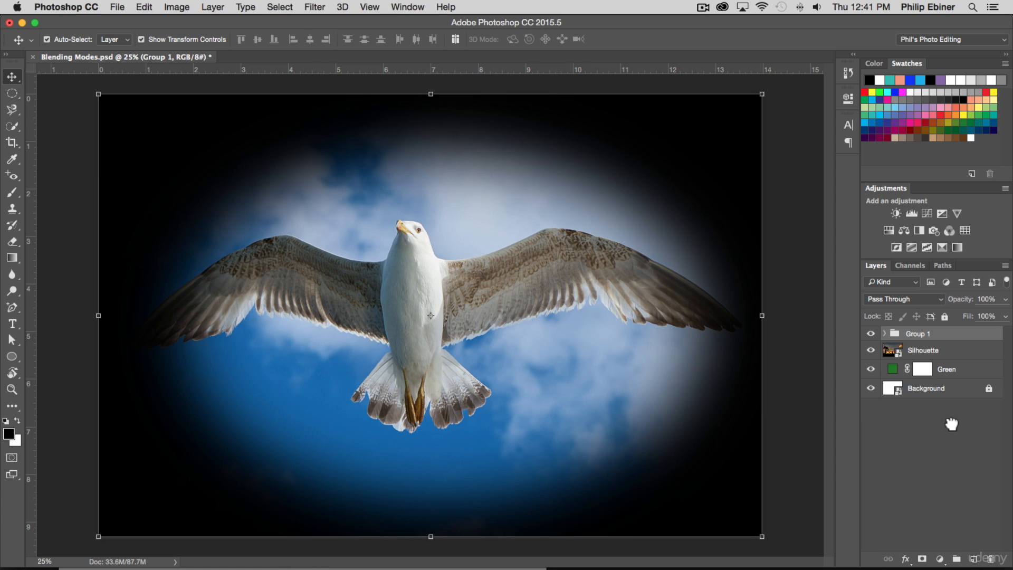
Try the Dissolve and Overlay blend modes on the layer group, leaving it on Overlay
click(905, 299)
click(975, 448)
click(908, 300)
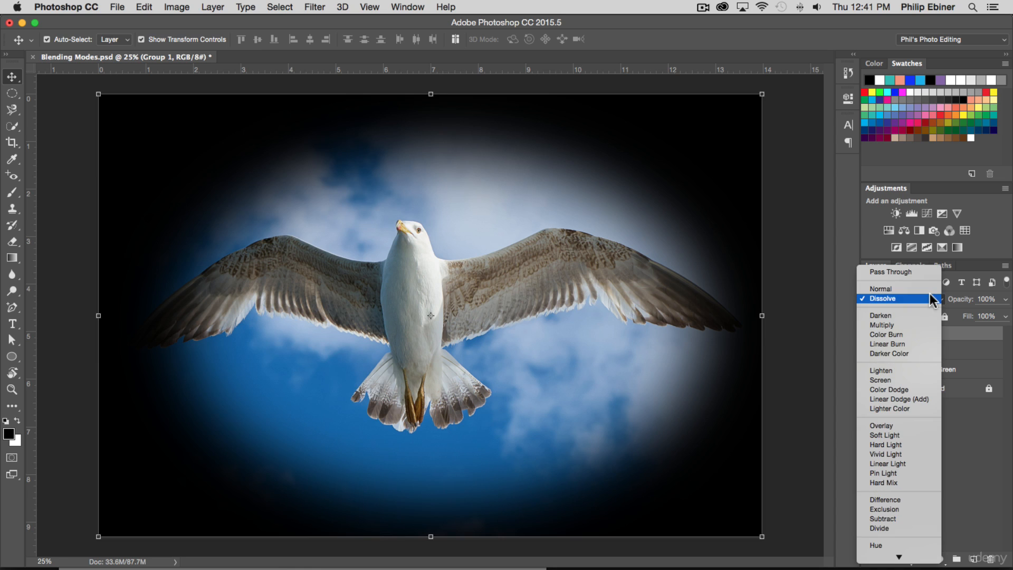
click(886, 425)
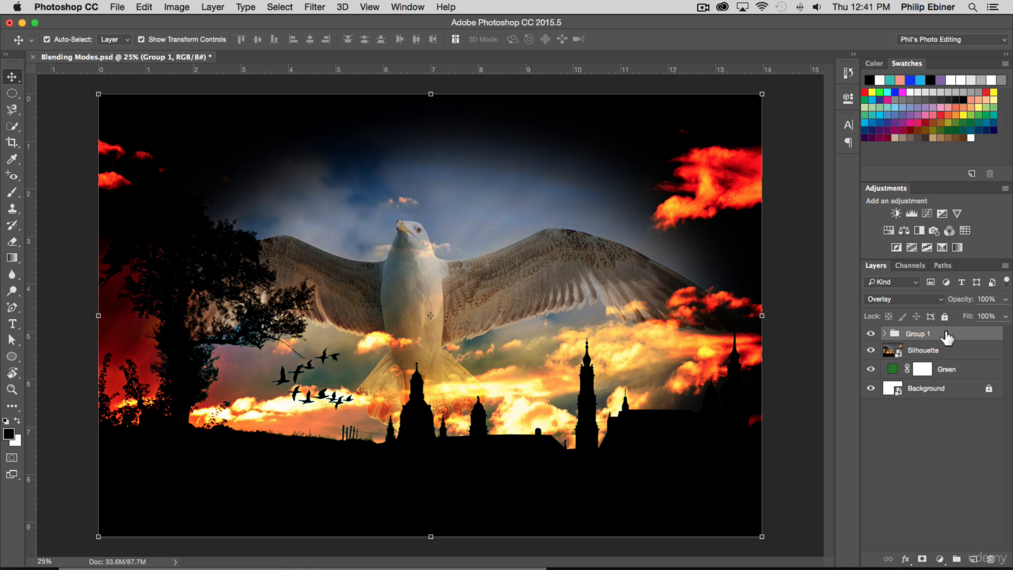
Expand the group and check the individual blend modes of its Vignette and Normal layers
click(884, 333)
click(930, 352)
click(936, 368)
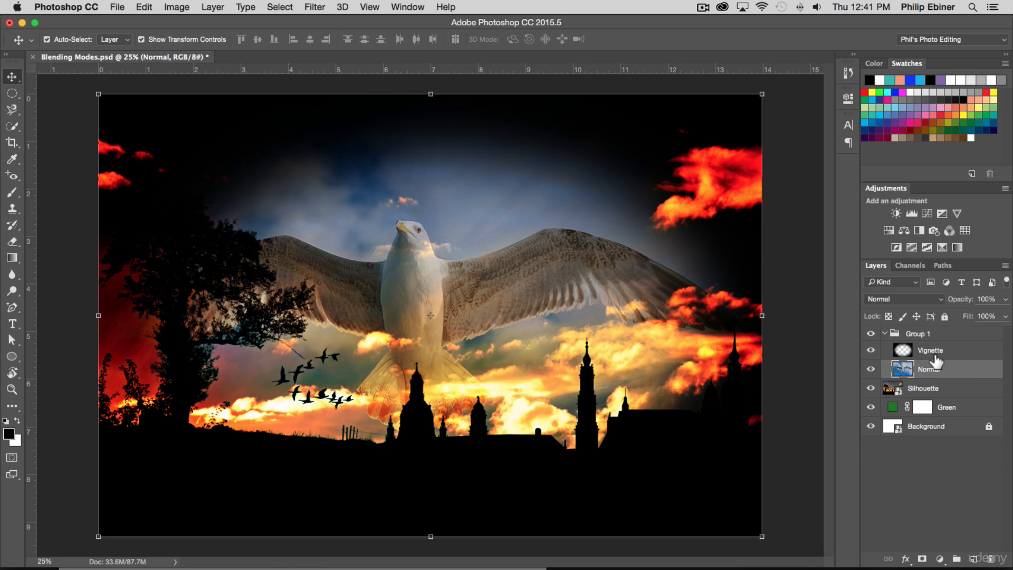
click(935, 354)
click(936, 368)
click(932, 349)
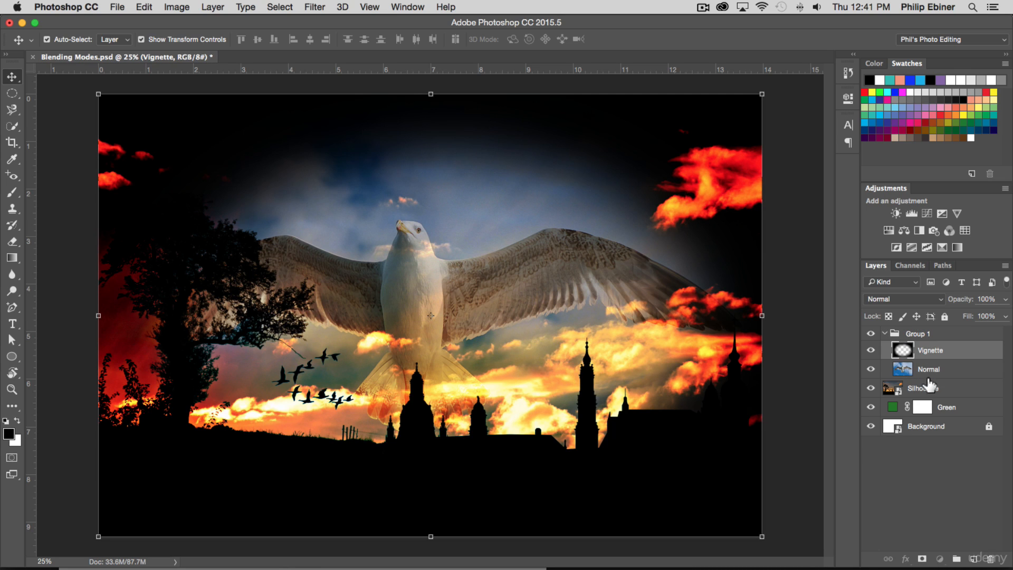
Remove the group while keeping the Vignette and Normal layers as separate layers at the top of the stack
drag(929, 373, 906, 361)
click(915, 336)
click(922, 334)
key(Delete)
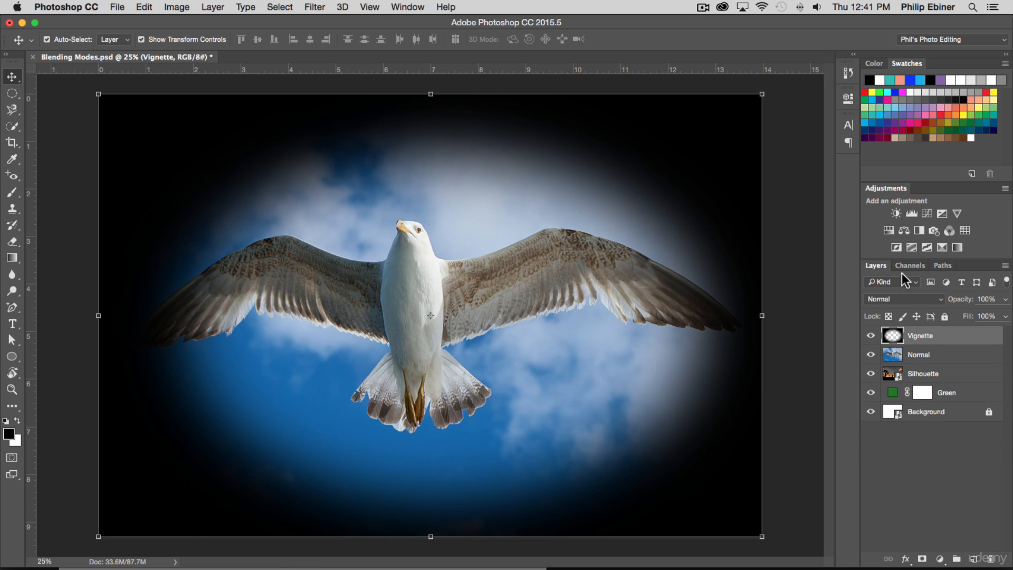
Examine the complete list of blend modes, down to Luminosity, for the Vignette layer
click(877, 297)
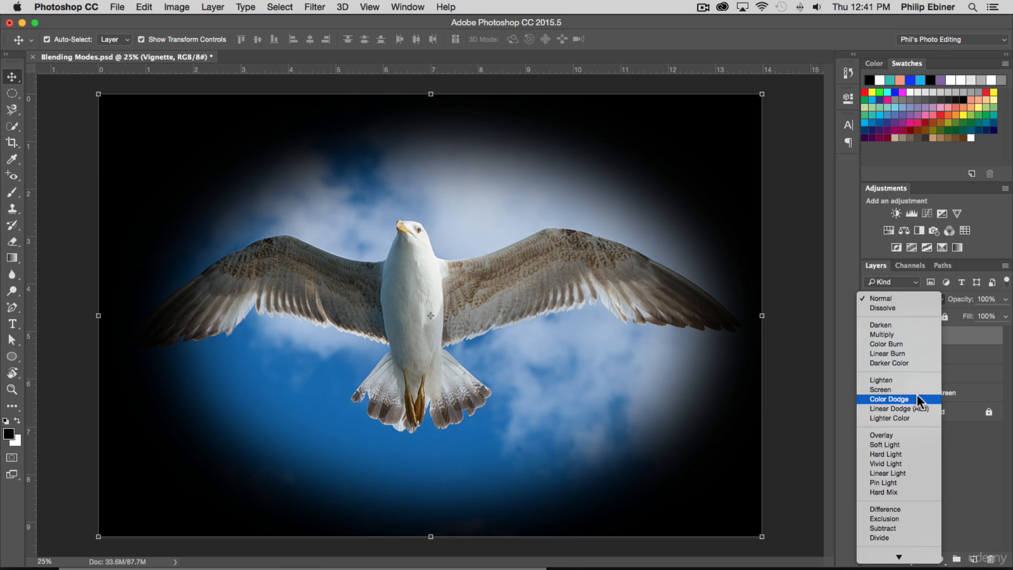
scroll(882, 379, down, 2)
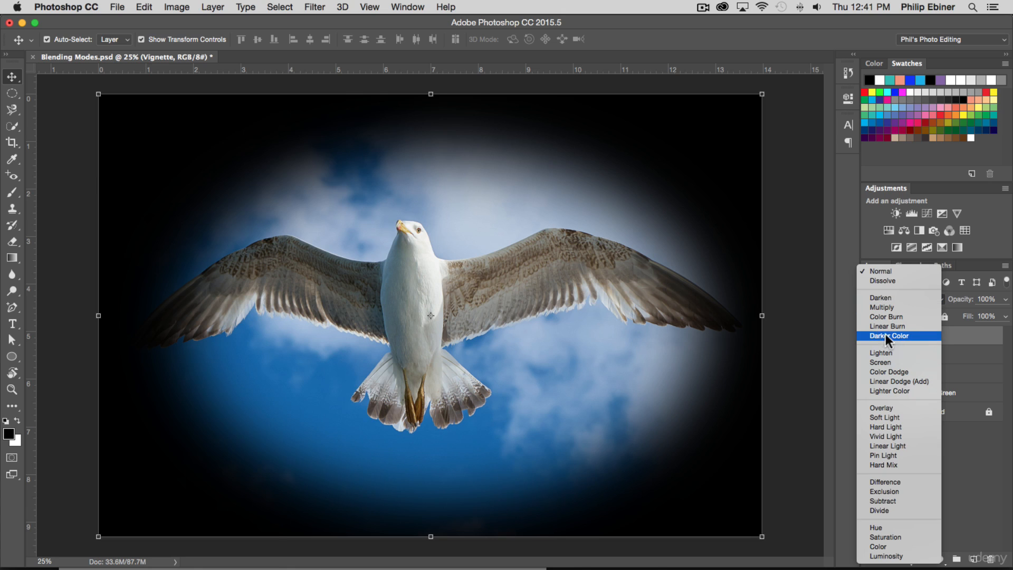
click(988, 480)
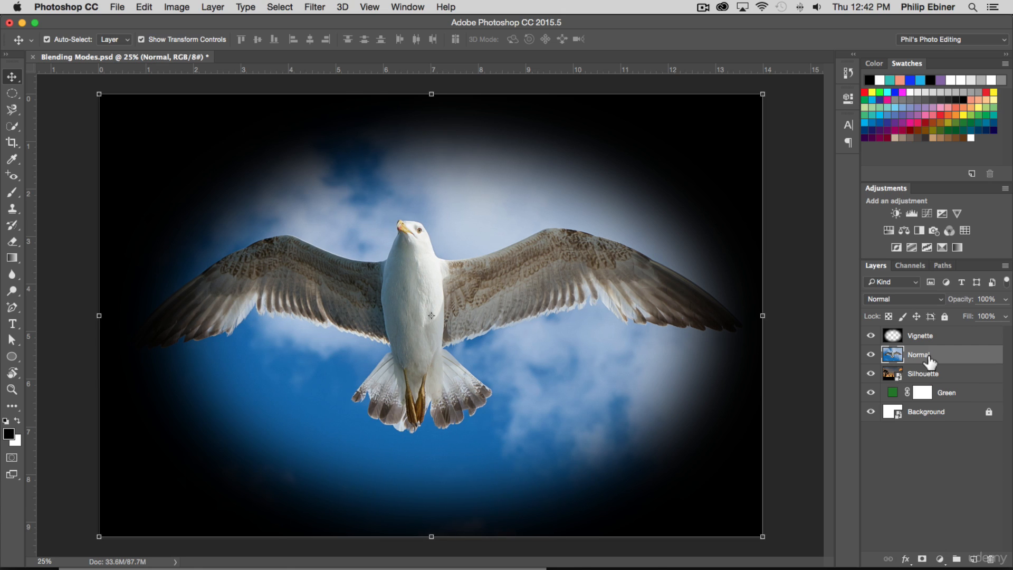
Cycle the Normal layer through the successive blend modes until it is set to Dissolve, and deselect the layer
click(940, 357)
key(shift+plus)
key(shift+plus)
key(shift+plus)
key(shift+plus)
key(shift+plus)
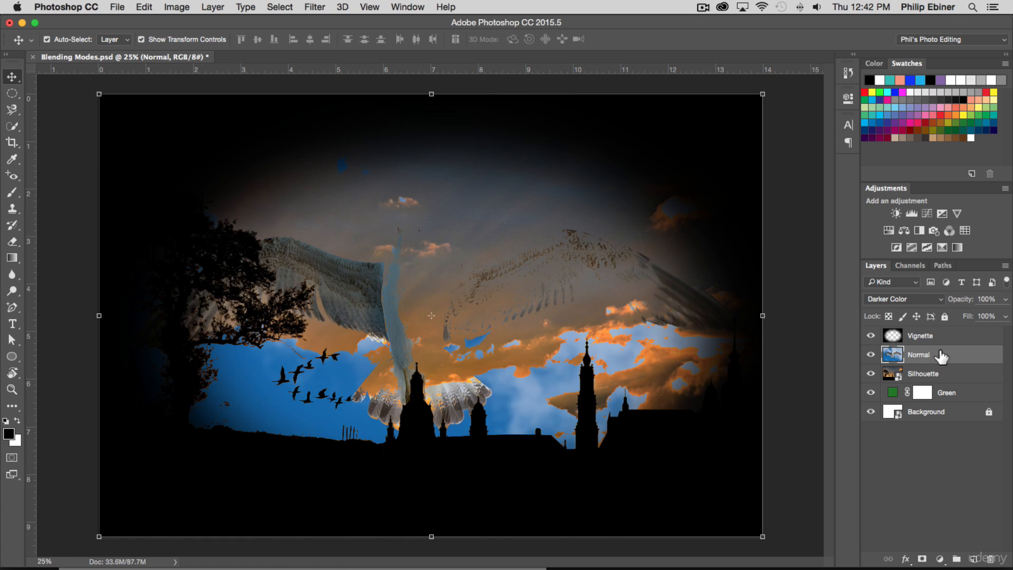
key(shift+plus)
key(shift+plus)
key(shift+plus)
key(shift+plus)
key(shift+plus)
key(shift+plus)
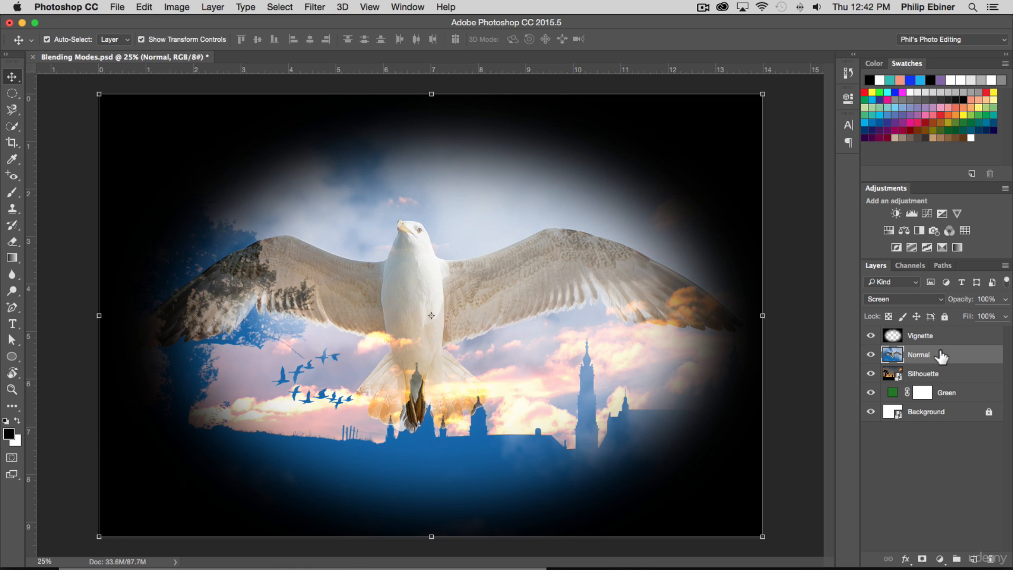
key(shift+plus)
key(shift+plus)
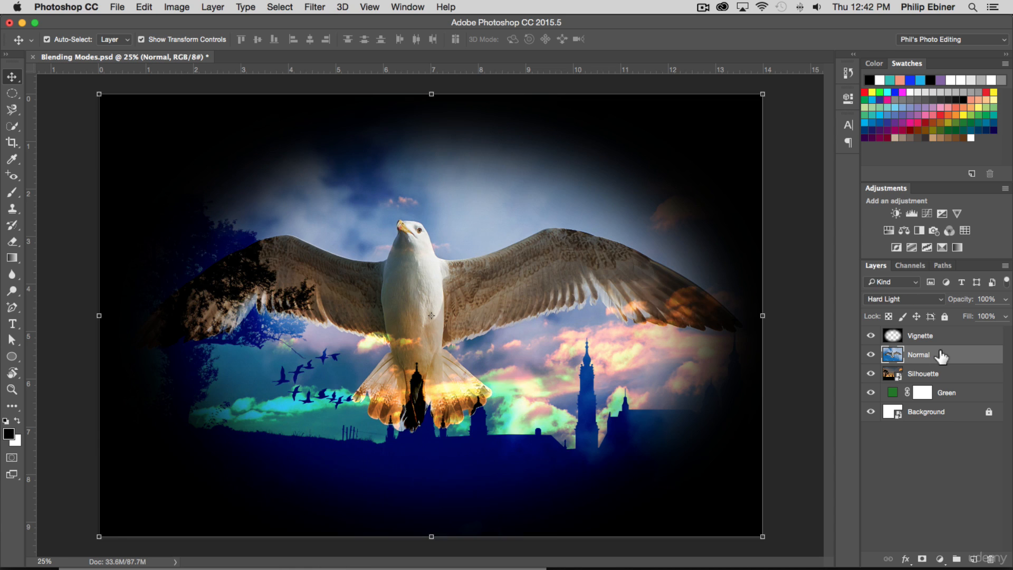
key(shift+plus)
key(shift+plus)
key(shift+plus)
key(shift+plus)
key(shift+plus)
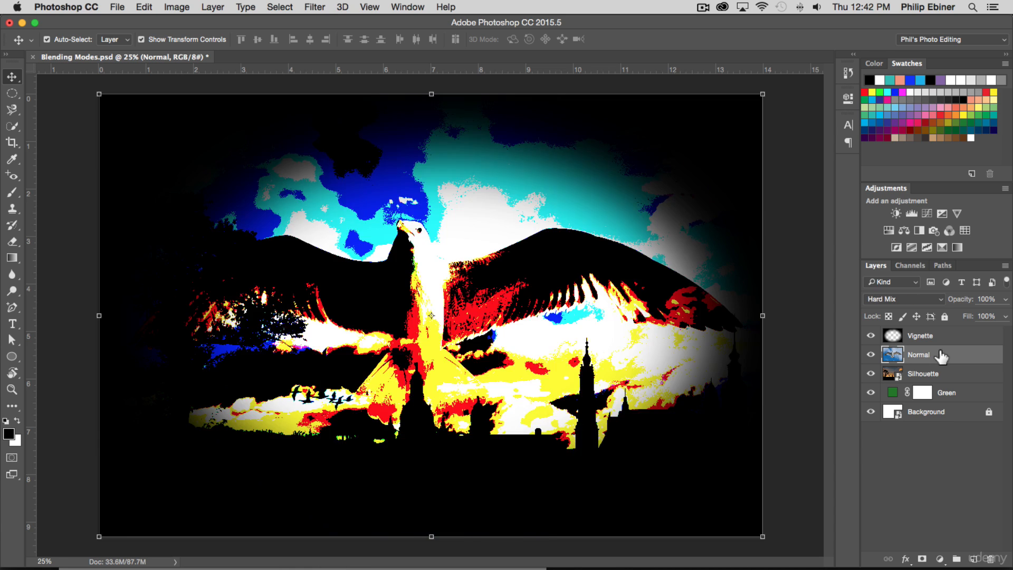
key(shift+plus)
key(shift+plus)
key(shift+plus)
key(shift+plus)
key(shift+plus)
key(shift+plus)
key(shift+plus)
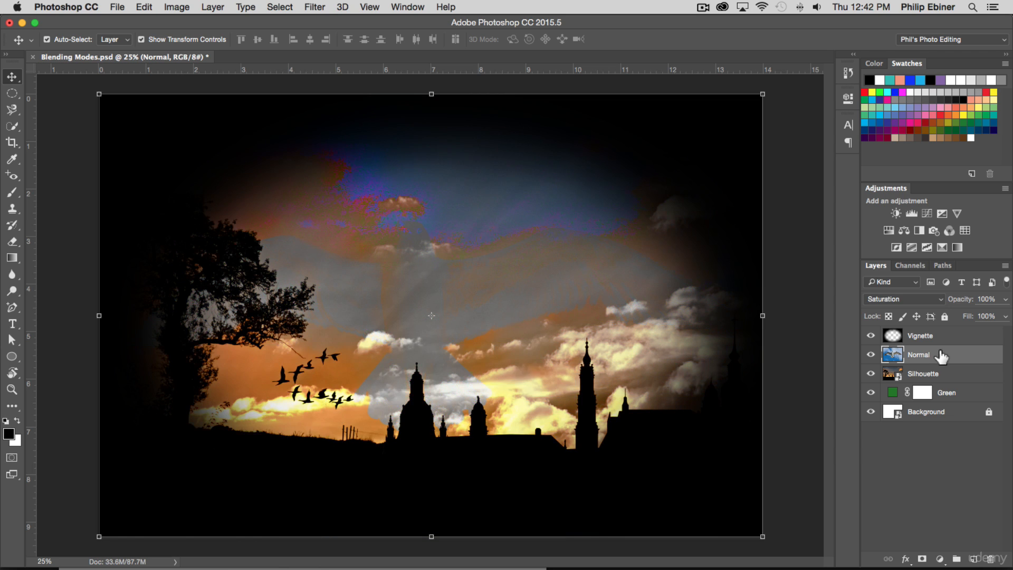
key(shift+plus)
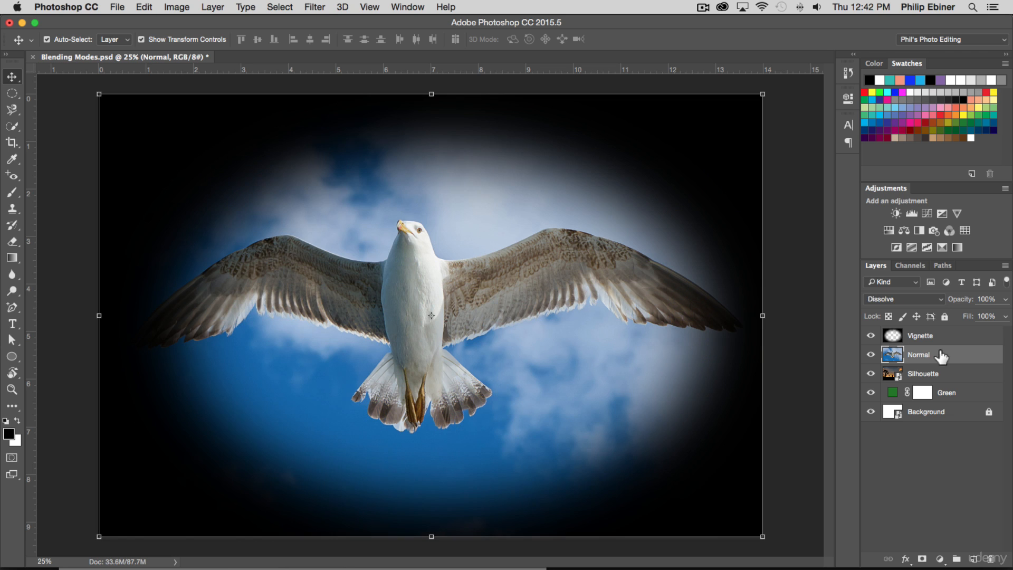
click(863, 481)
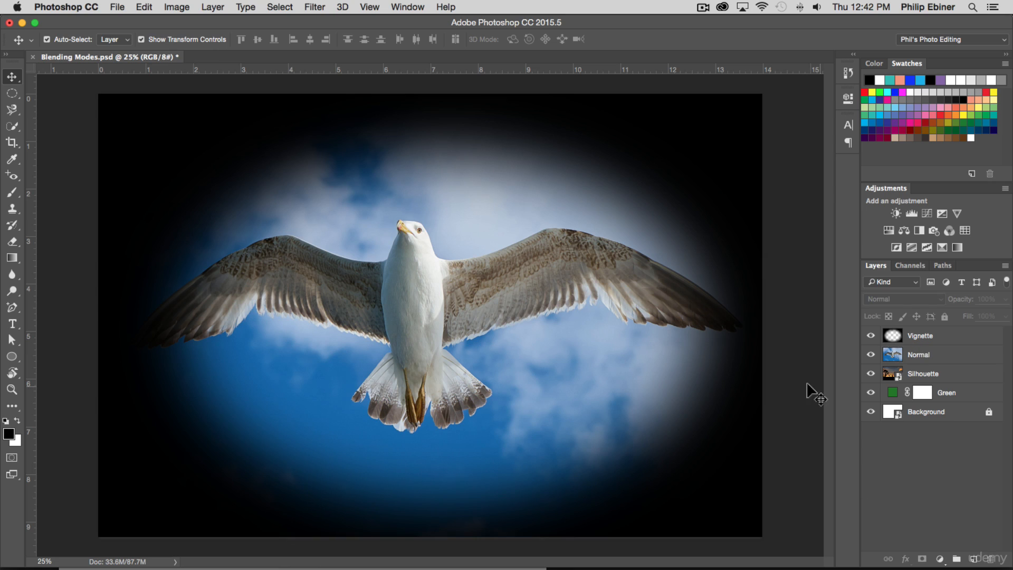